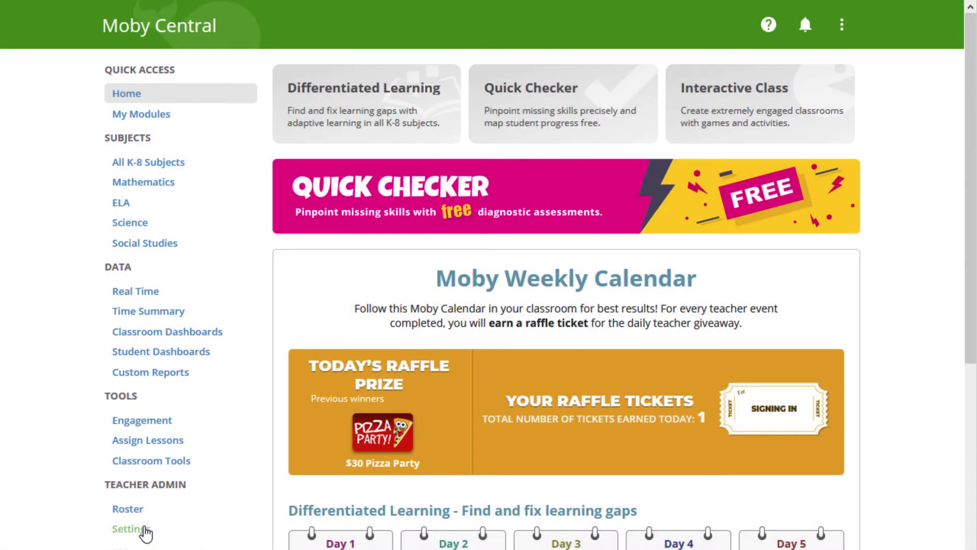
Open the Teacher Admin Roster listing the seven students with their login credentials
left_click(121, 511)
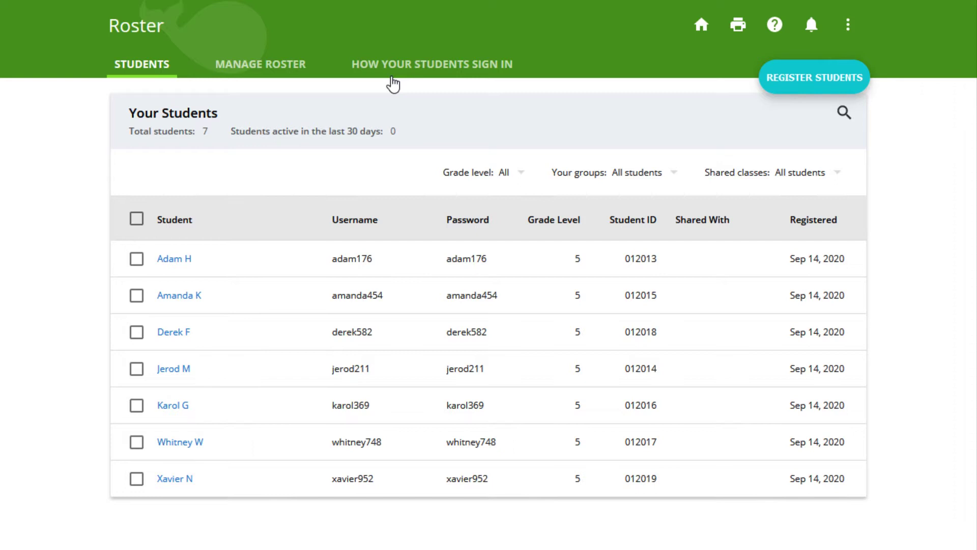
left_click(432, 69)
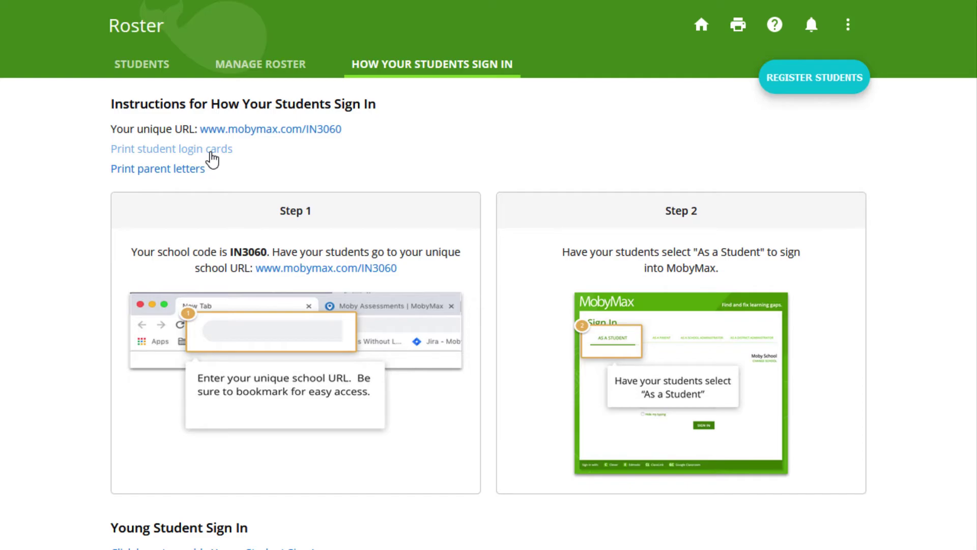
left_click(212, 153)
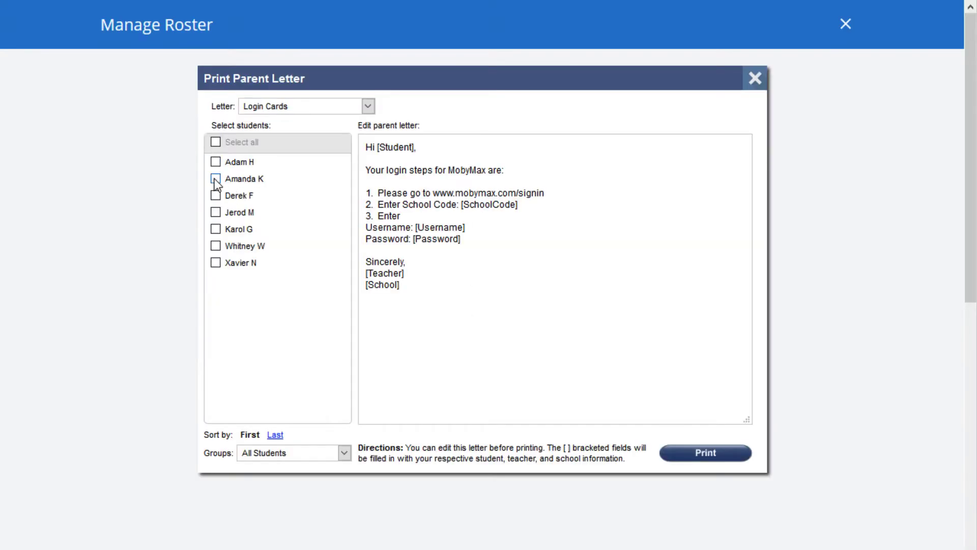
left_click(215, 179)
left_click(215, 245)
Add 'Welcome to 5th grade!' below 'Hi [Student],' and check the Letter type dropdown
left_click(435, 146)
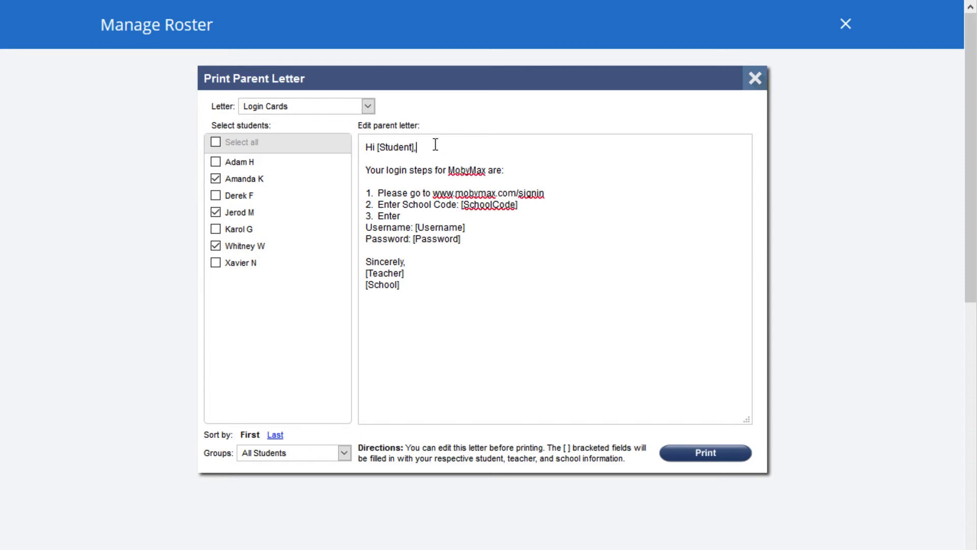
key("Return")
key("Return")
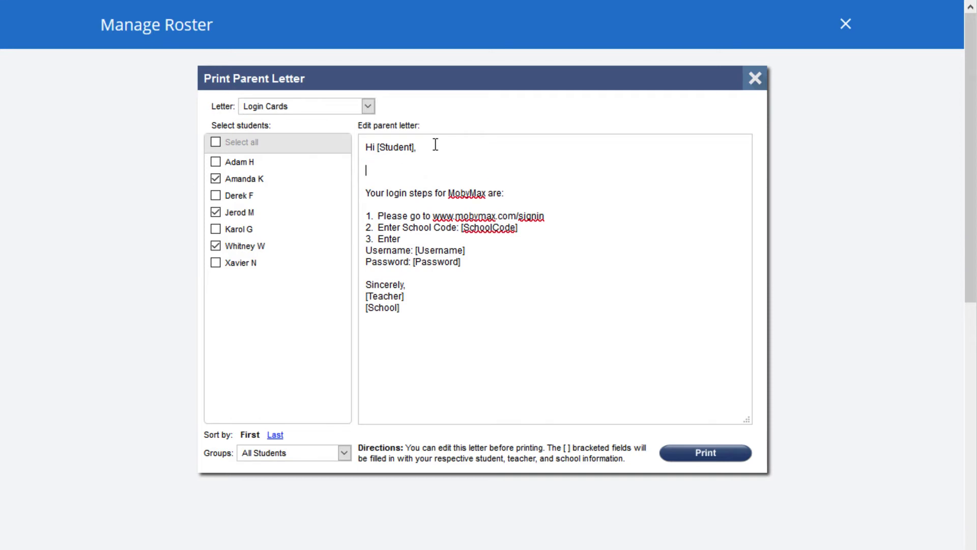
type("Welcome")
type(" to 5")
type("th grade!")
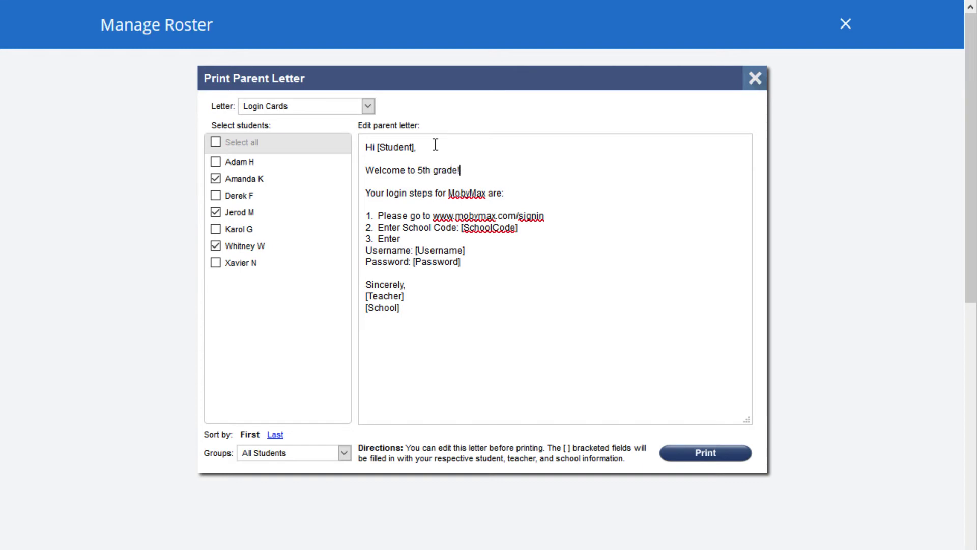
left_click(369, 106)
left_click(333, 121)
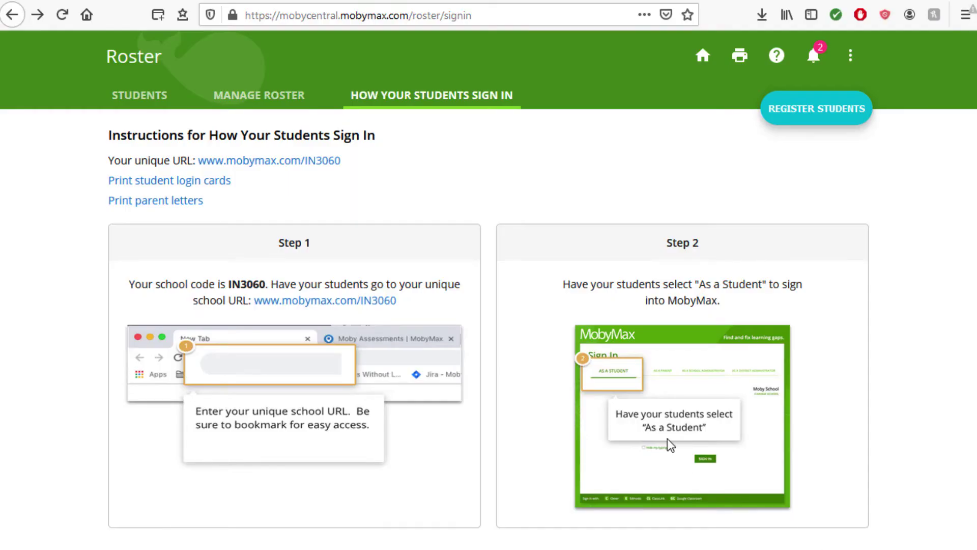
left_click(490, 15)
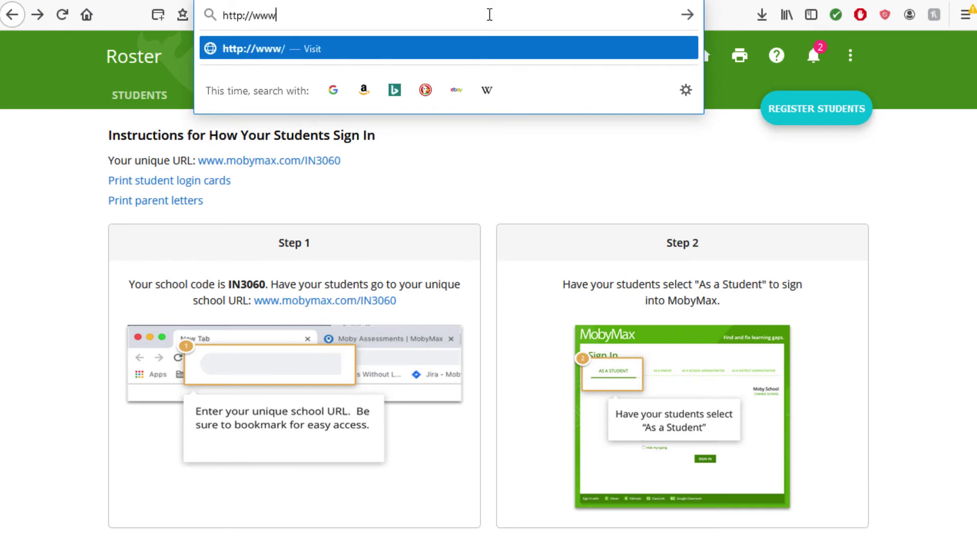
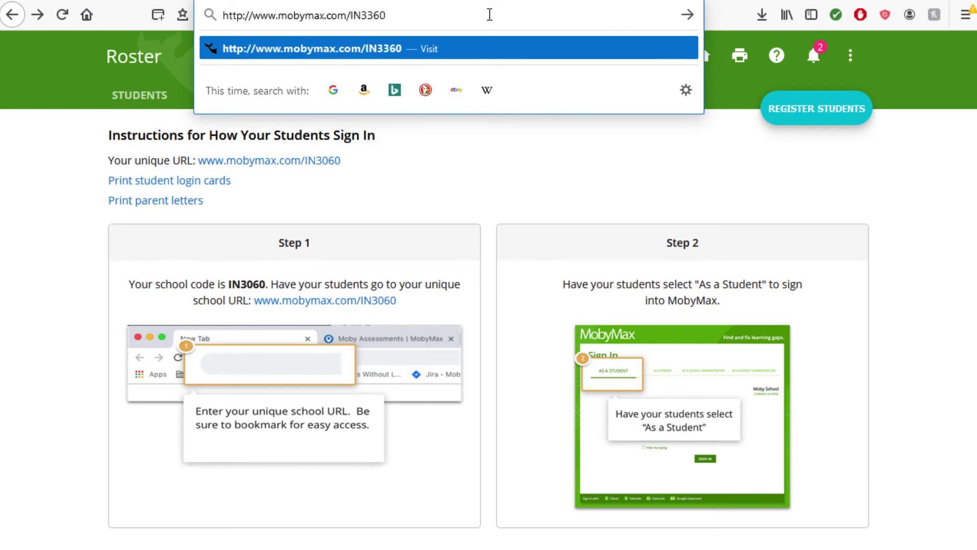
key("Return")
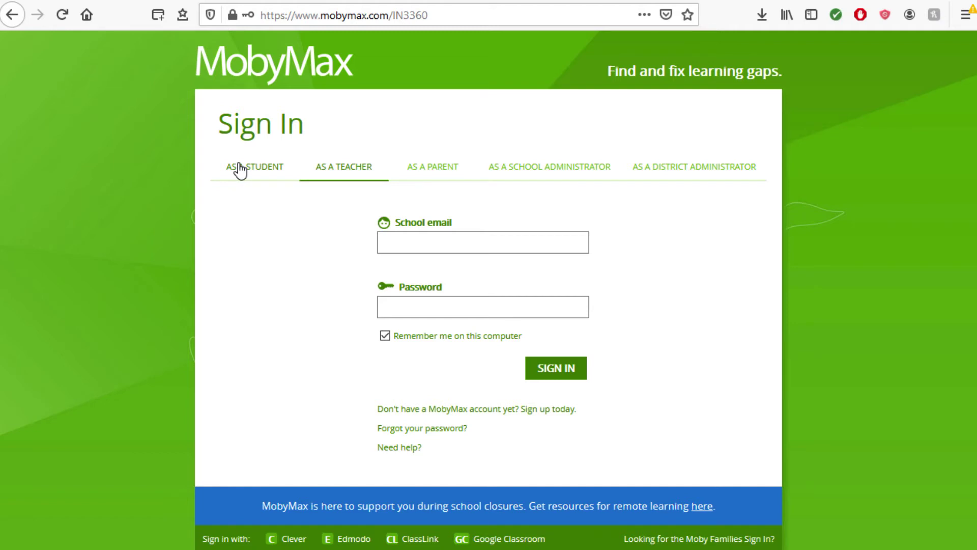
Choose AS A STUDENT and enter the student's username, moving on to the password
left_click(239, 168)
left_click(403, 297)
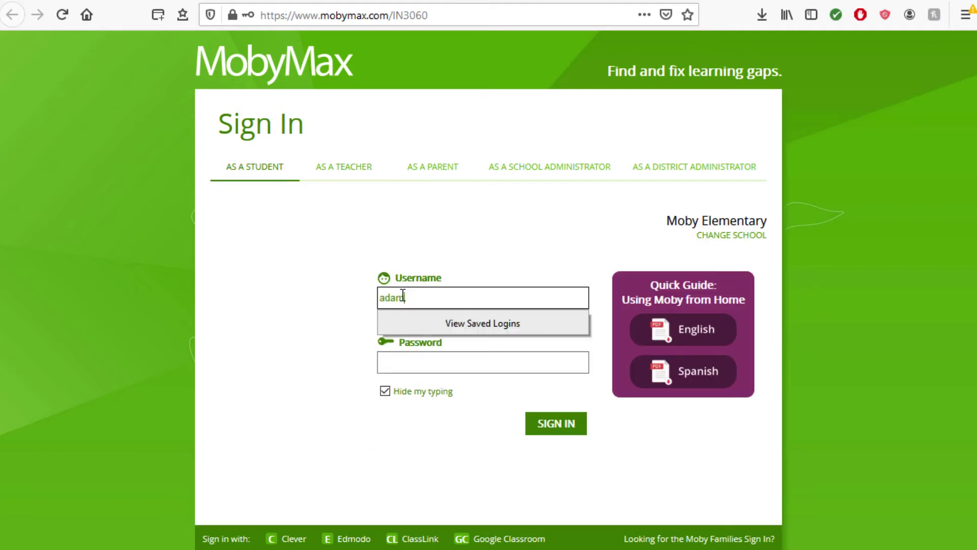
key("Tab")
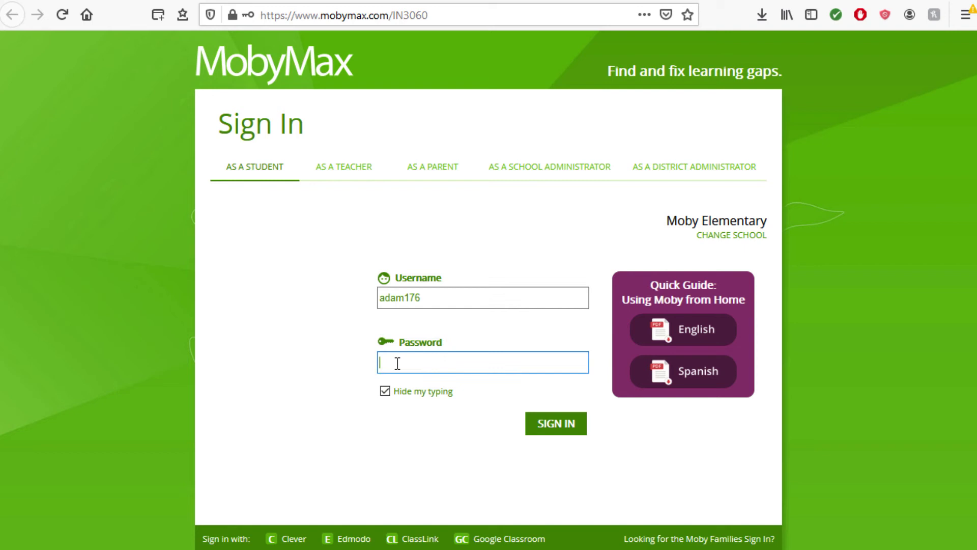
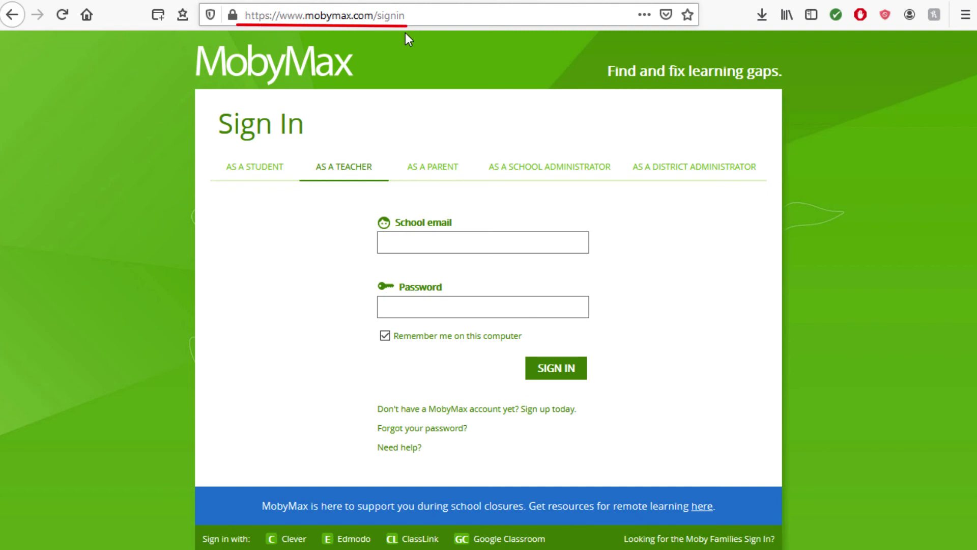
Sign in as a student by searching 'moby elementary', choosing it, and entering username and password
left_click(255, 166)
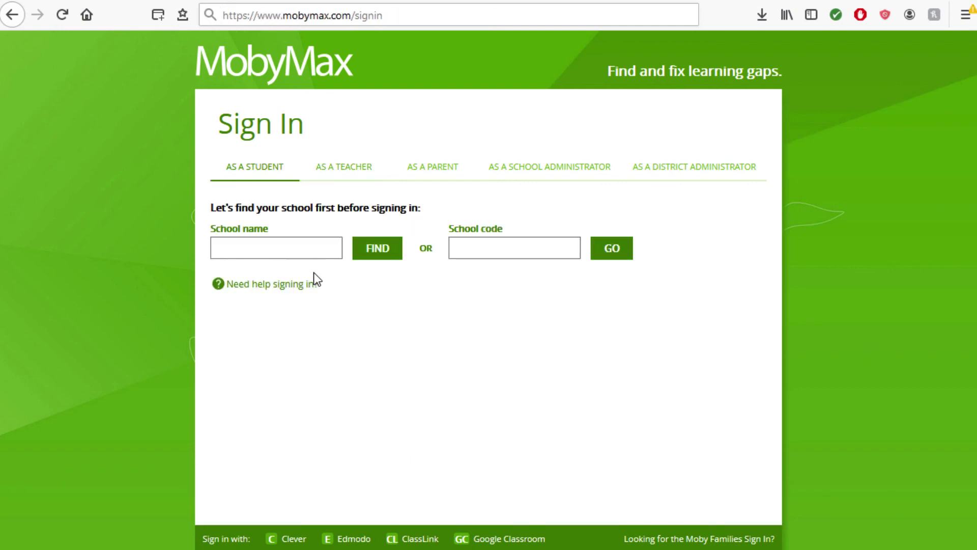
left_click(290, 250)
type("moby elementary")
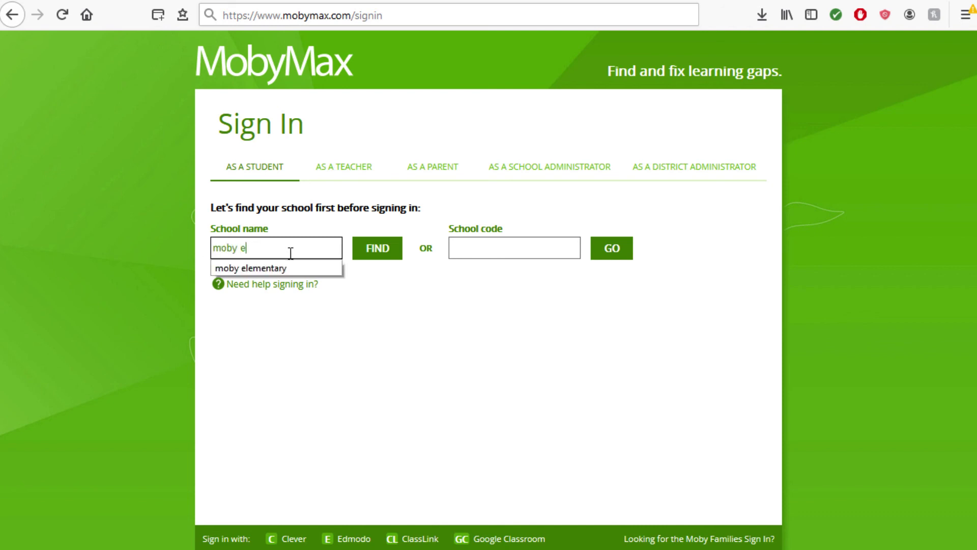
left_click(377, 248)
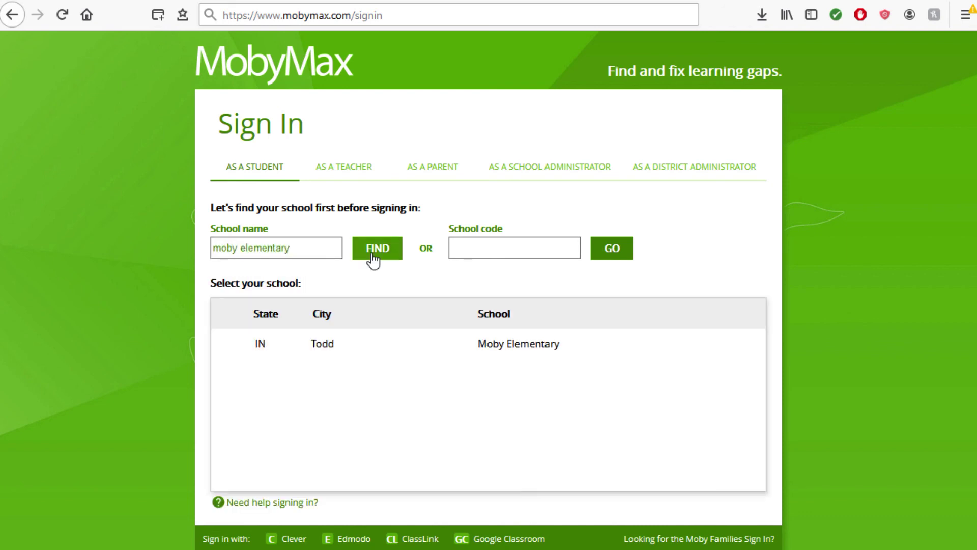
left_click(324, 344)
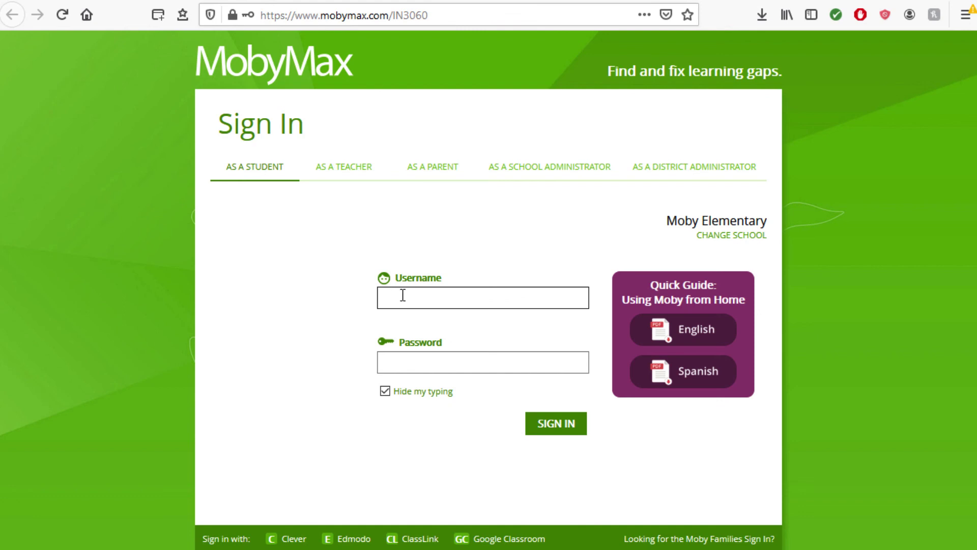
left_click(396, 363)
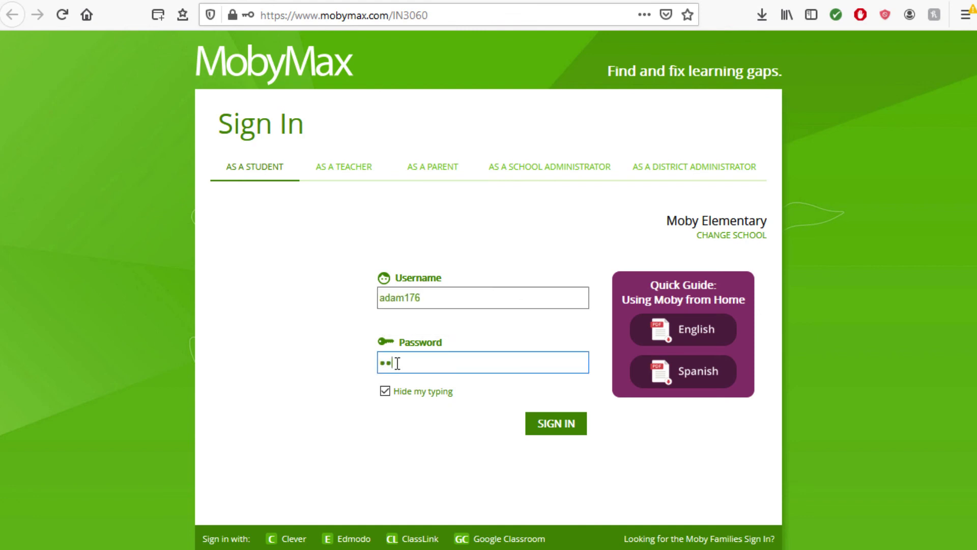